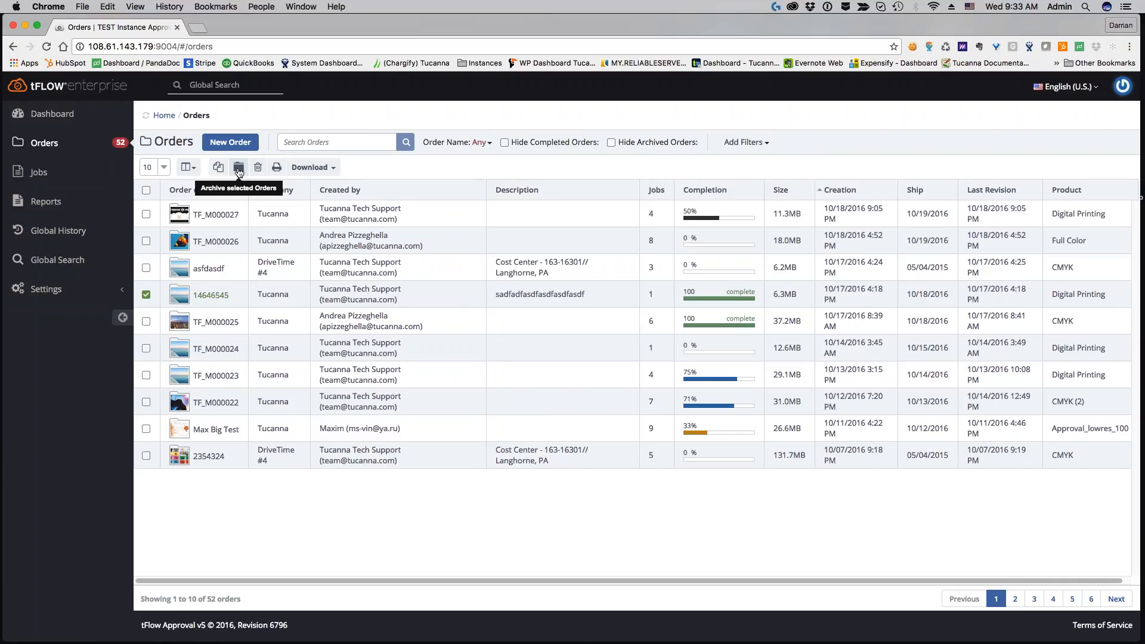
- Archive the selected completed Tucanna order and confirm the archiving
click(238, 173)
click(849, 330)
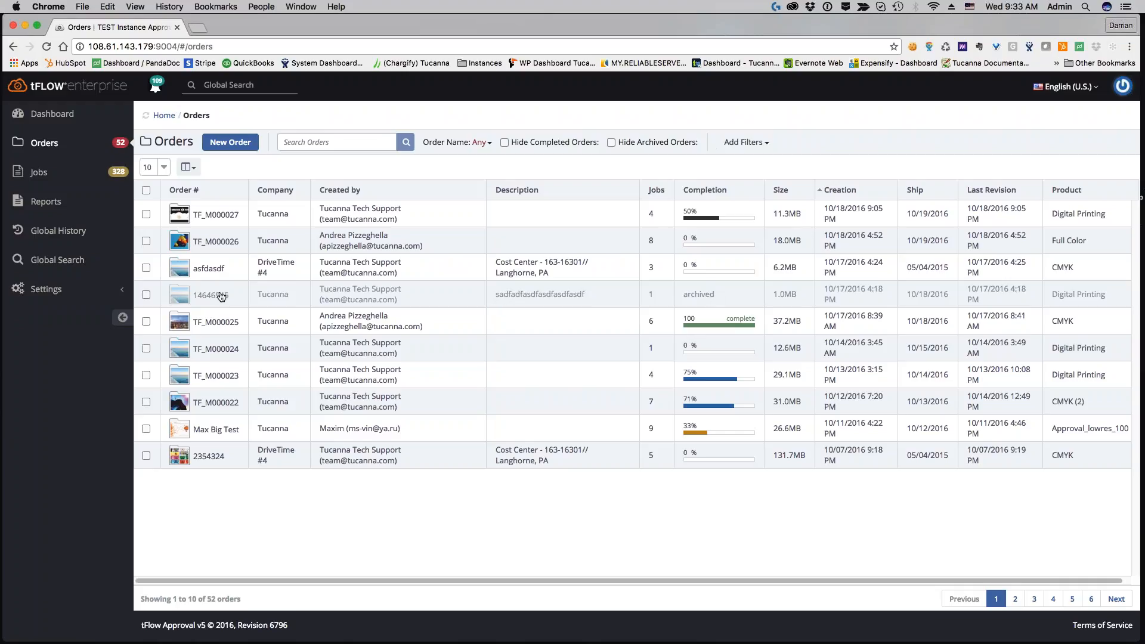
- Review the archived order's history and jobs, inspect its job's proof, and close the job
click(209, 295)
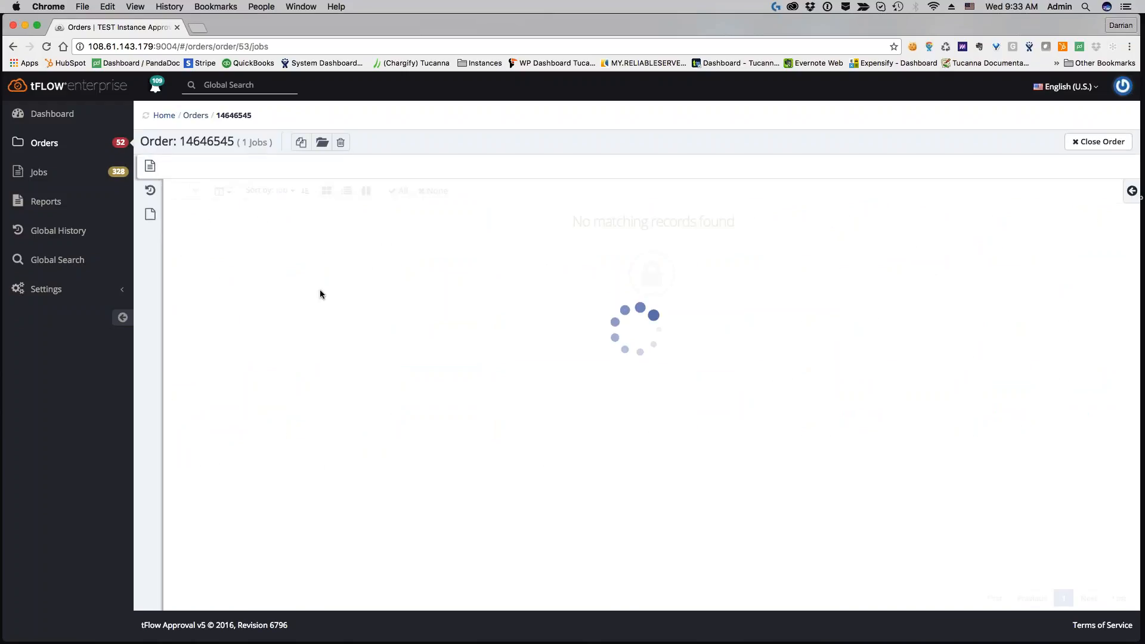
click(150, 193)
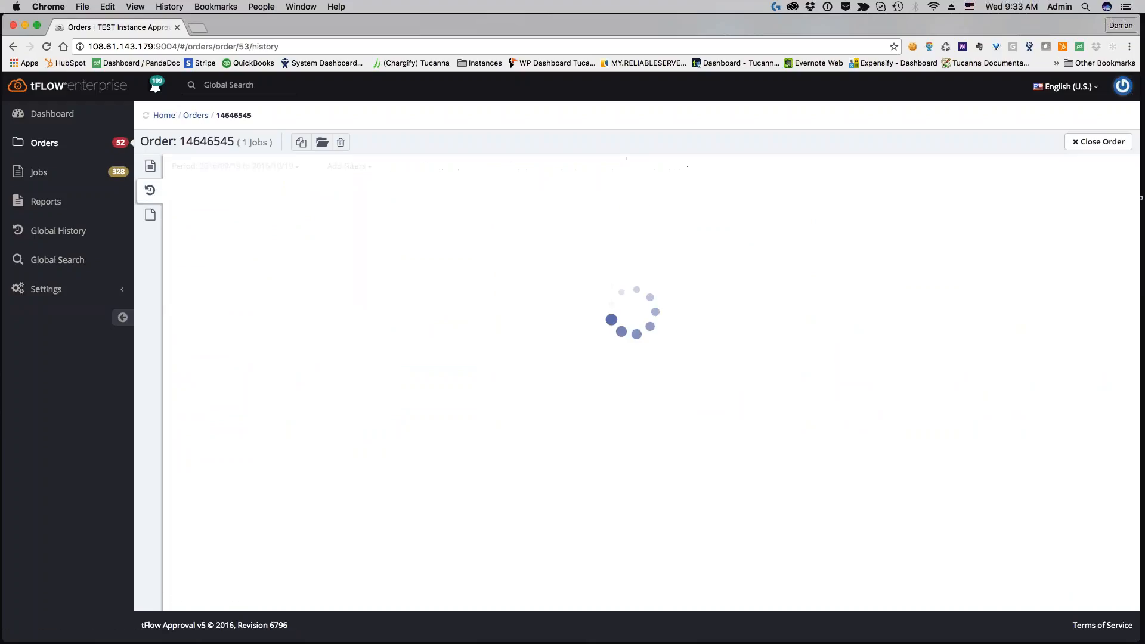
click(153, 171)
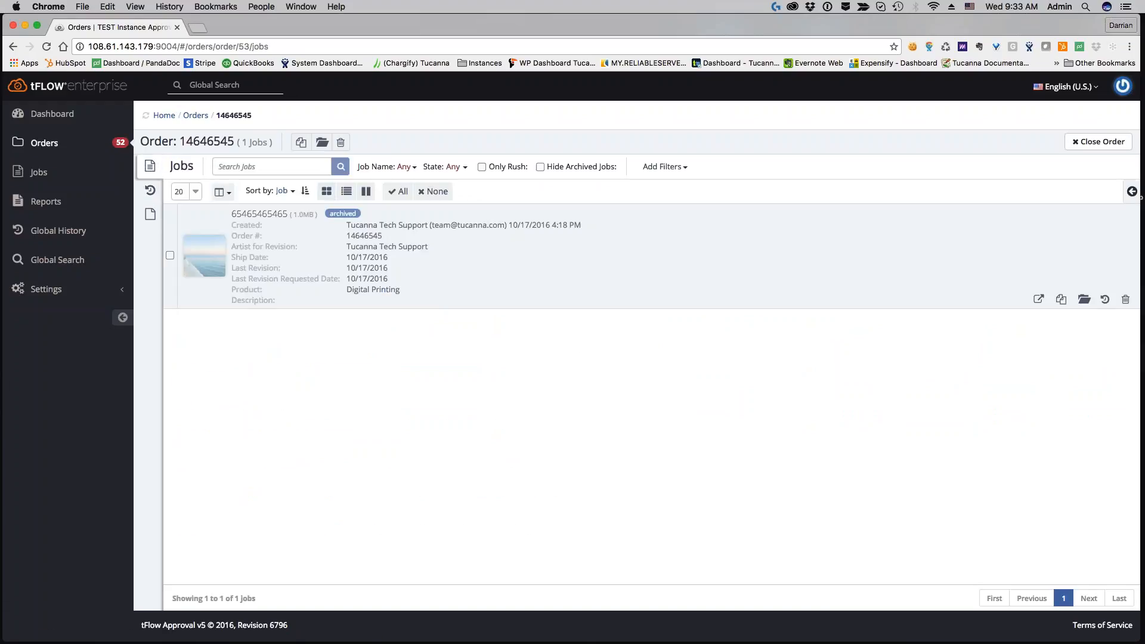
click(210, 265)
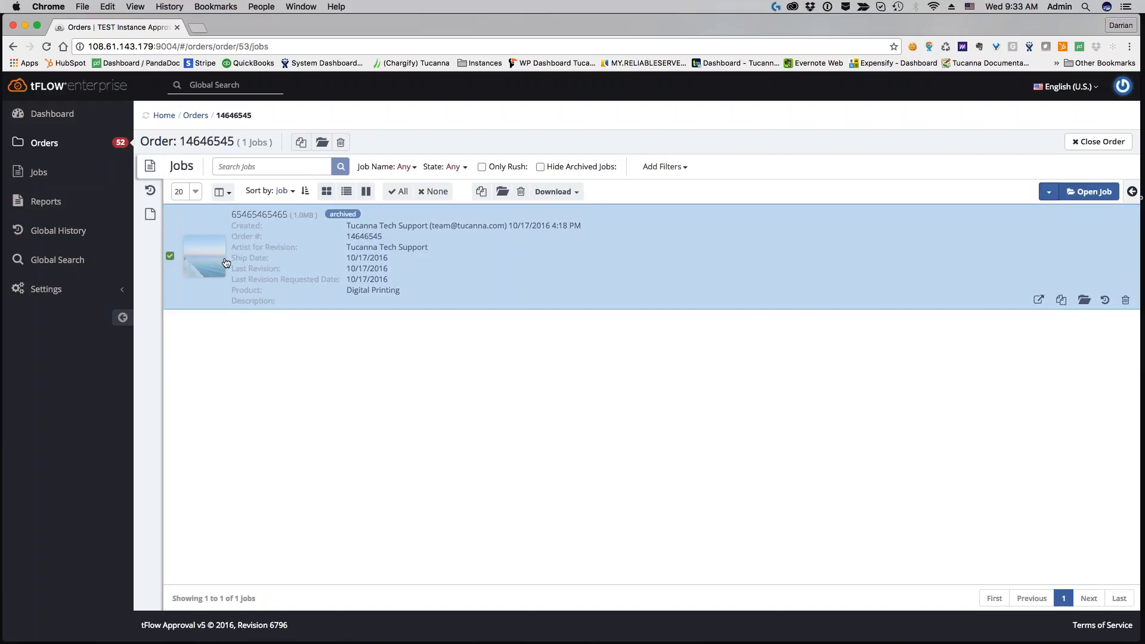
click(226, 263)
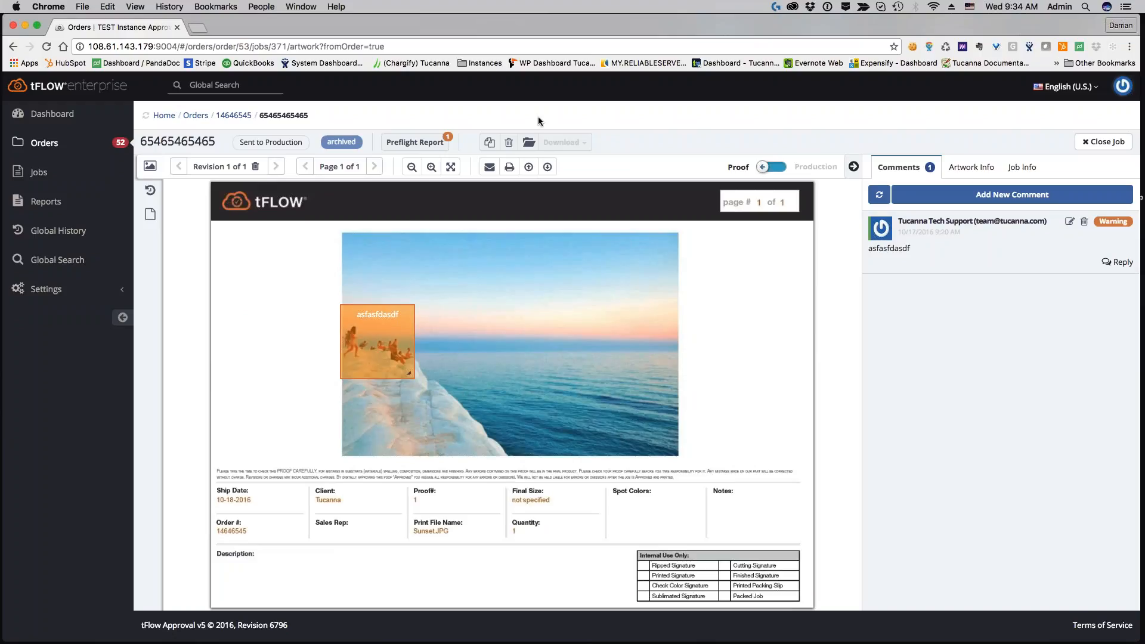
click(1104, 141)
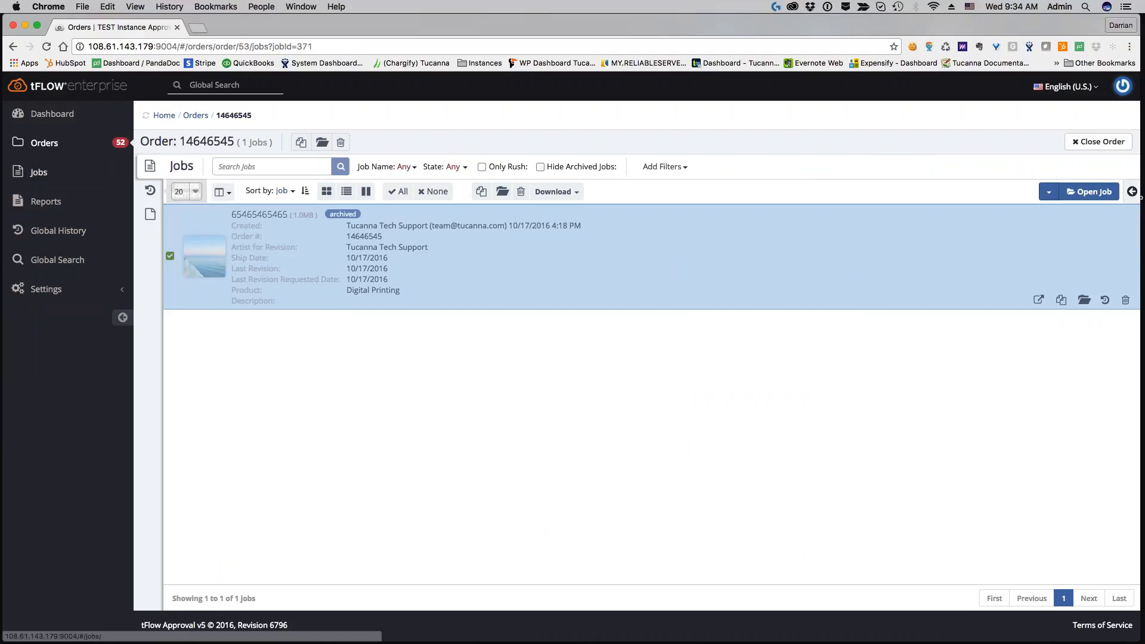
- Return to the orders list and unarchive the archived order, confirming the change
click(65, 143)
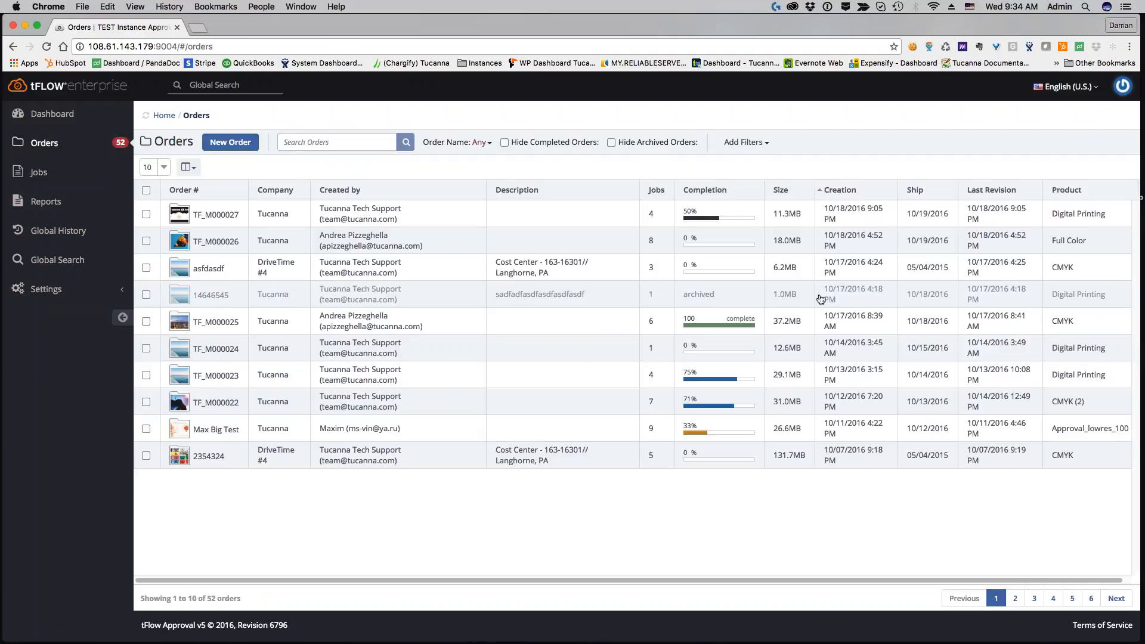
click(146, 296)
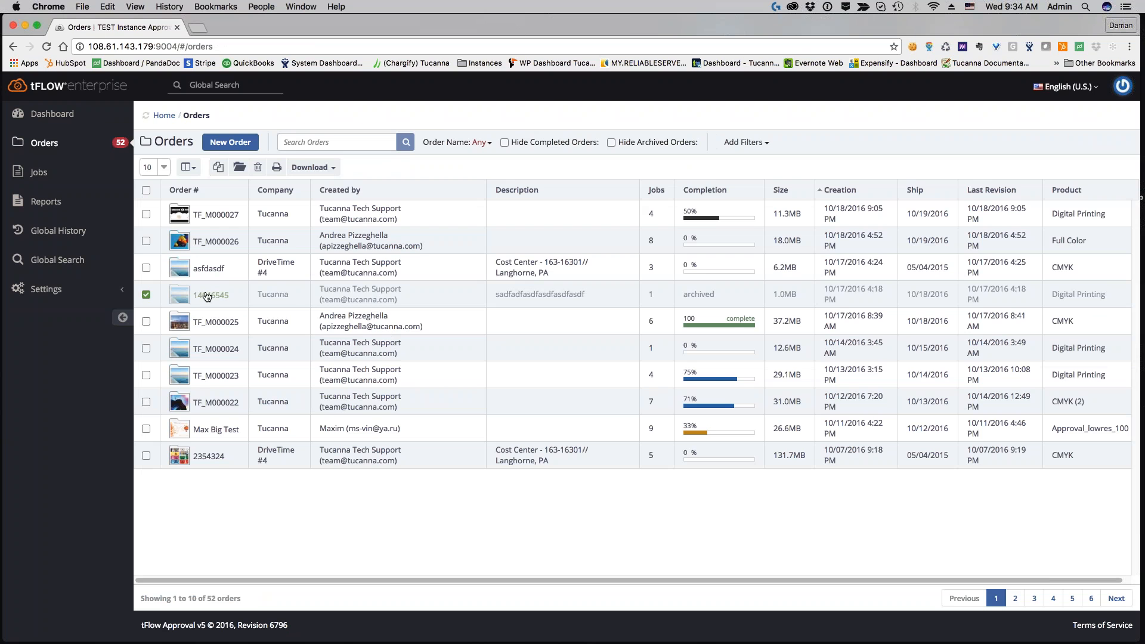
click(239, 170)
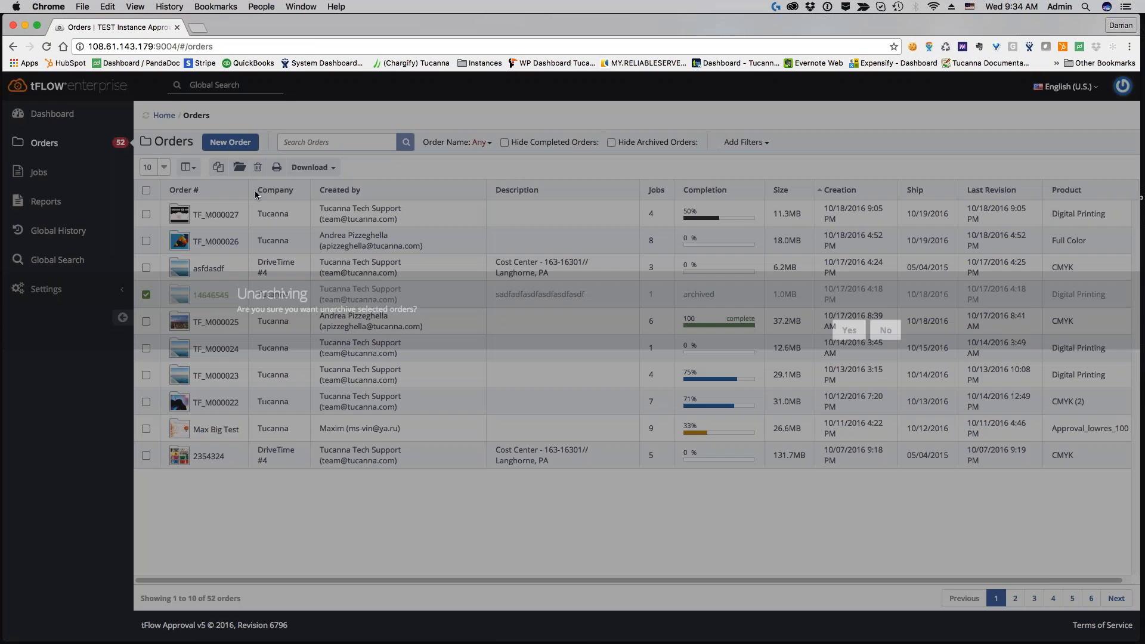
click(844, 333)
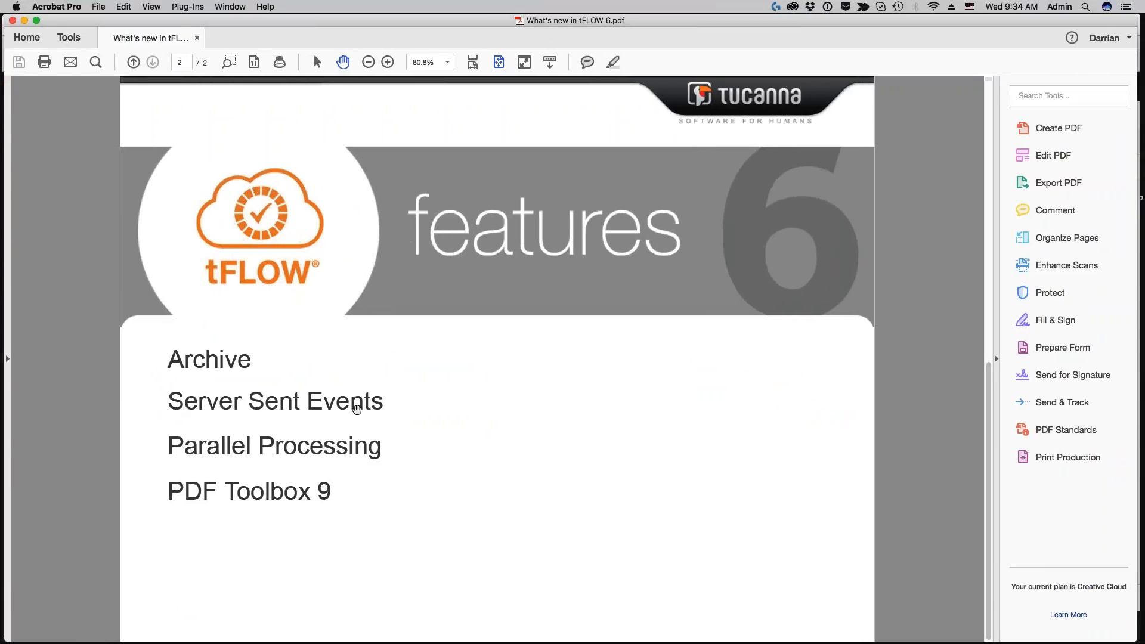
- Move the PDF window aside to return to tFLOW in Chrome, and create a new order with the Digital Printing product
drag(194, 19, 1144, 191)
click(213, 511)
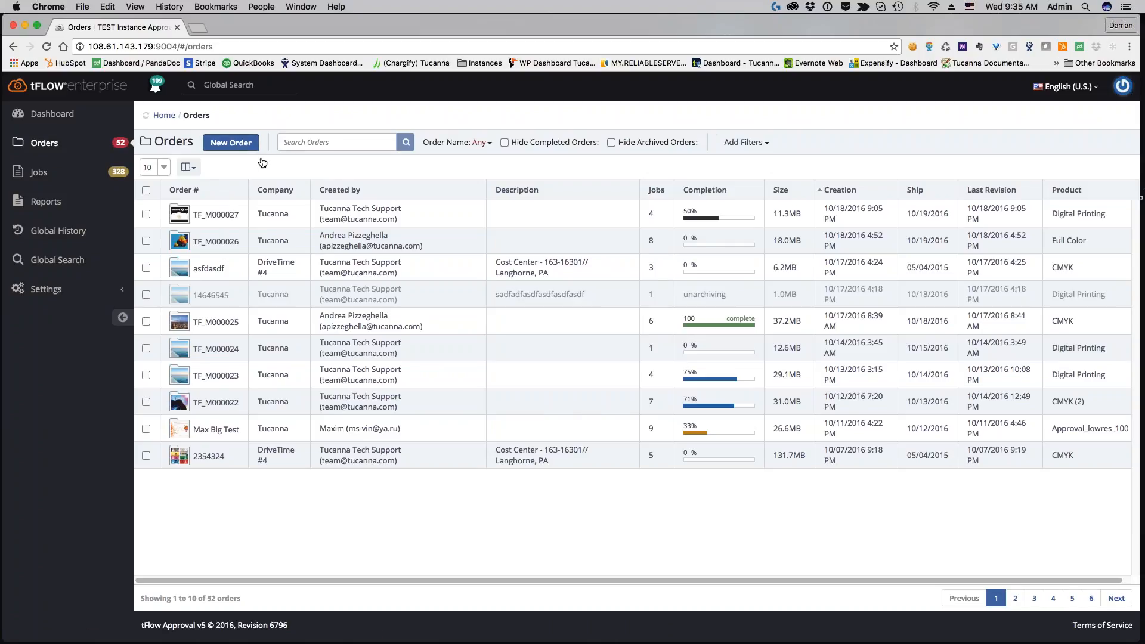
click(230, 142)
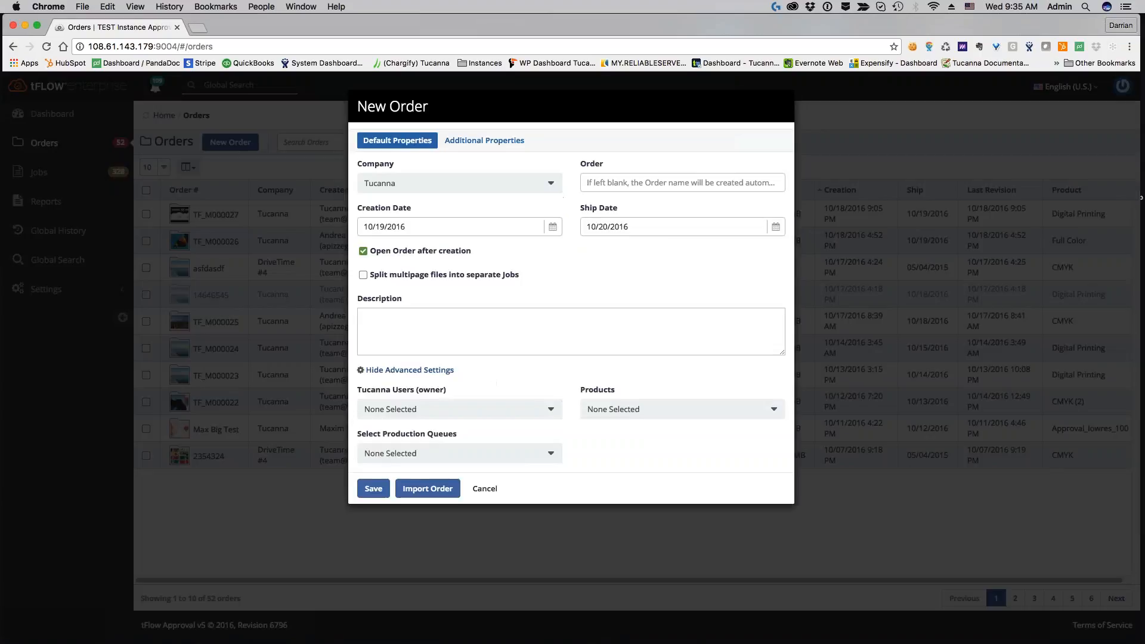
click(615, 411)
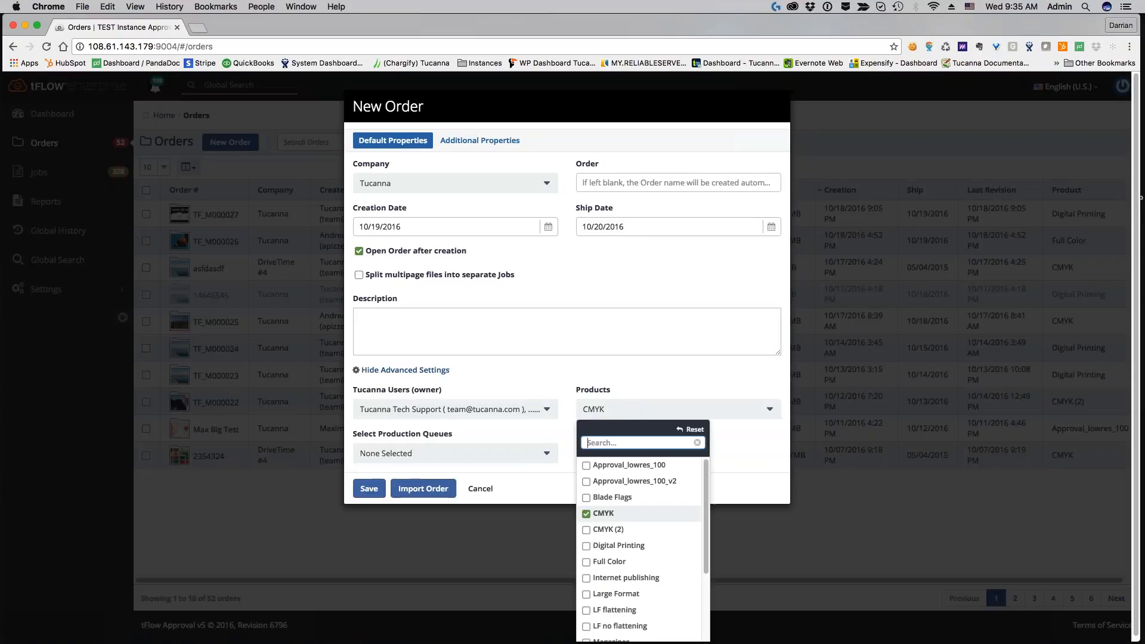
click(618, 545)
click(373, 489)
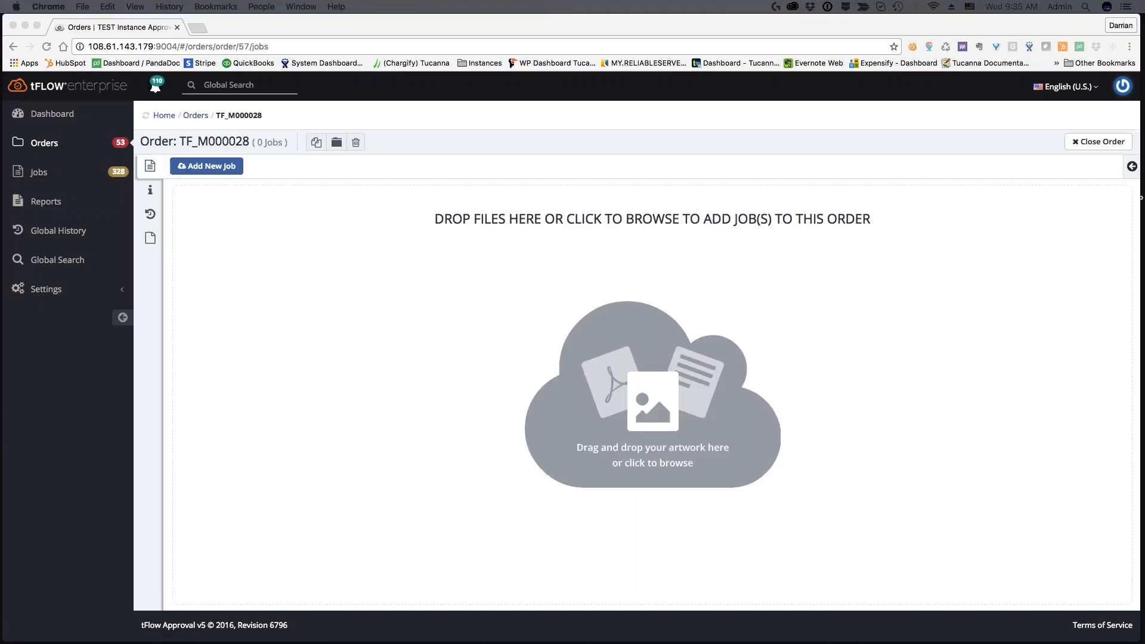
- Add three artwork files to the new order as separate jobs
drag(1142, 373, 576, 264)
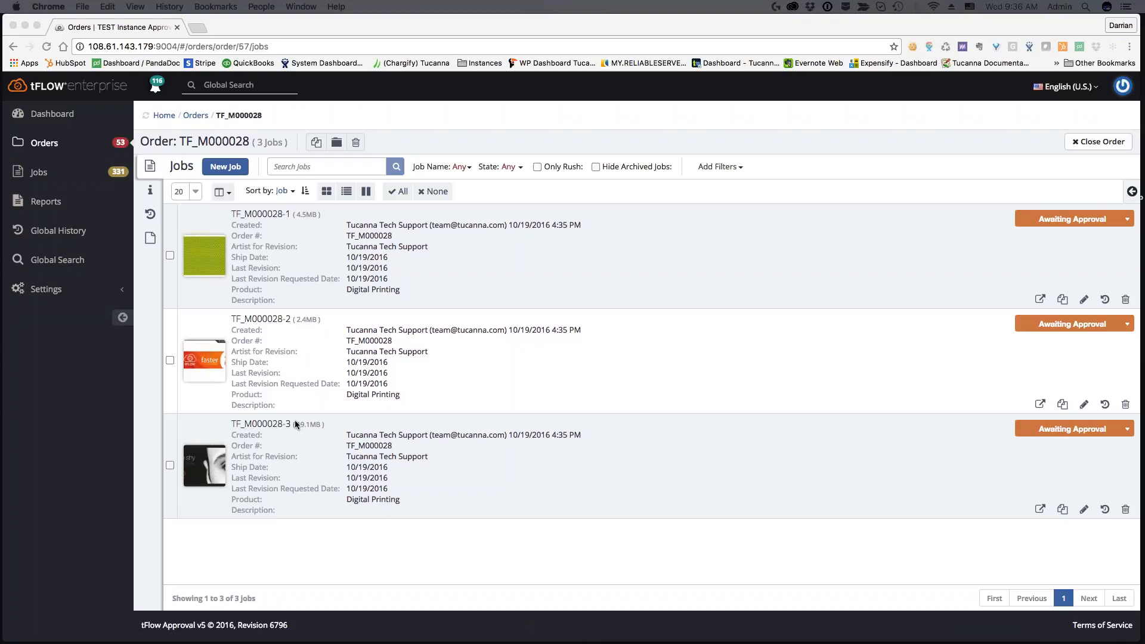
click(453, 550)
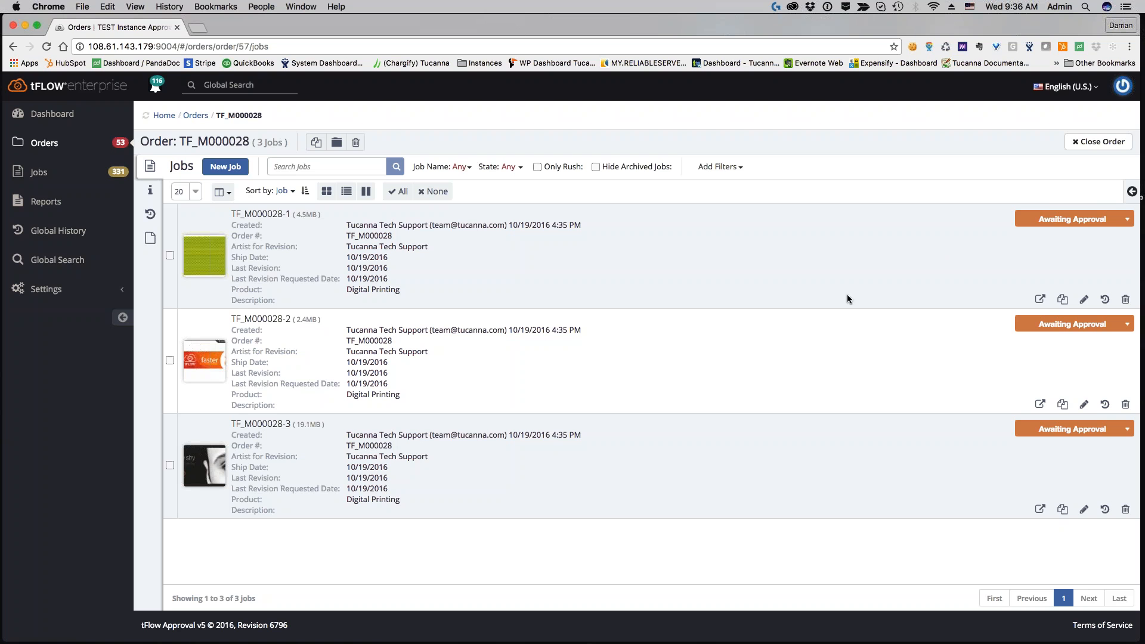
- Approve the first and second jobs of the new order for production
click(1087, 220)
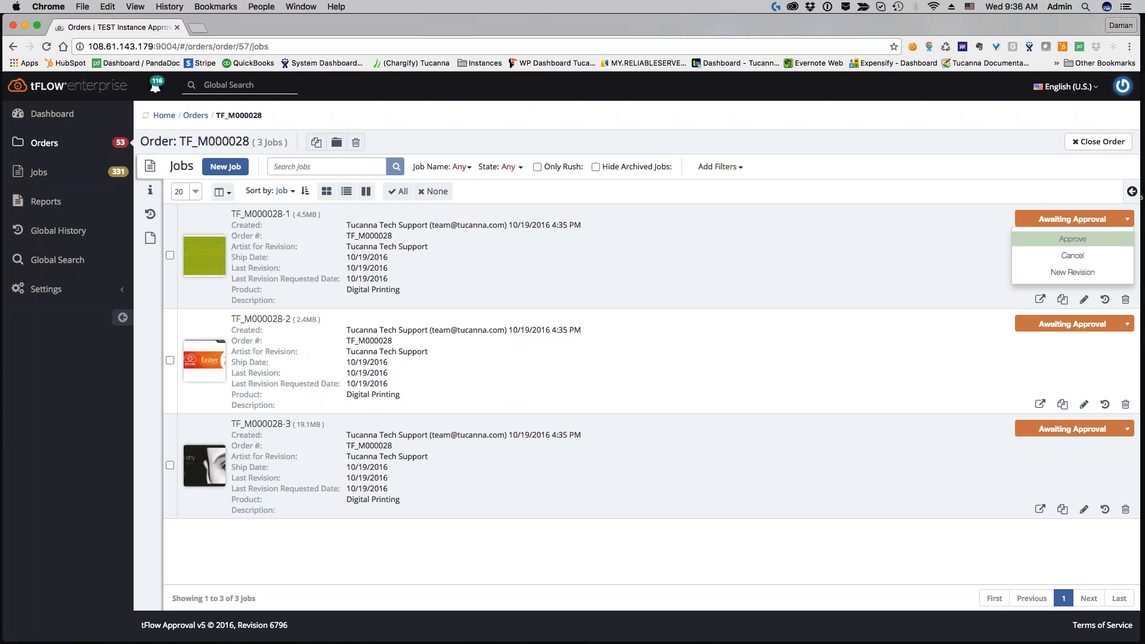
click(1073, 240)
click(849, 373)
click(1087, 324)
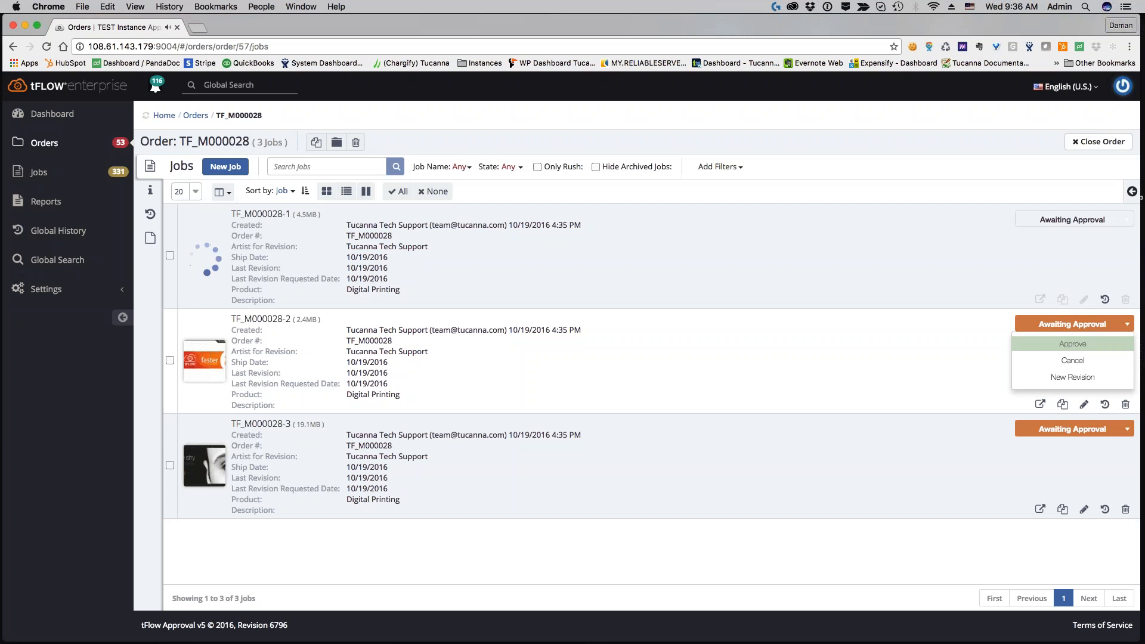
click(1072, 343)
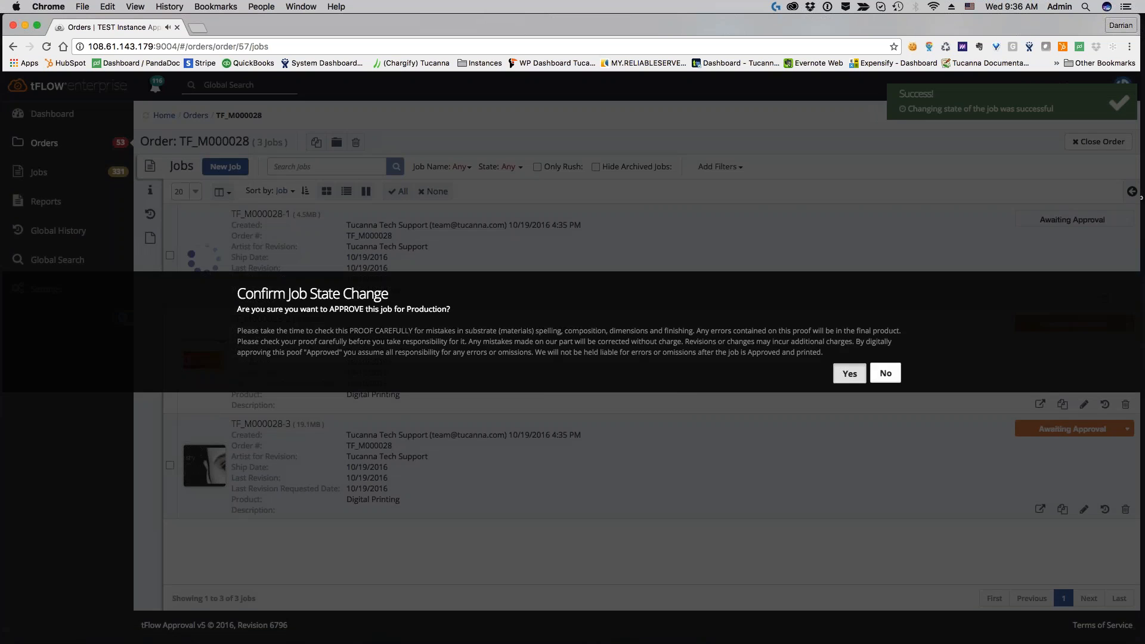
click(850, 374)
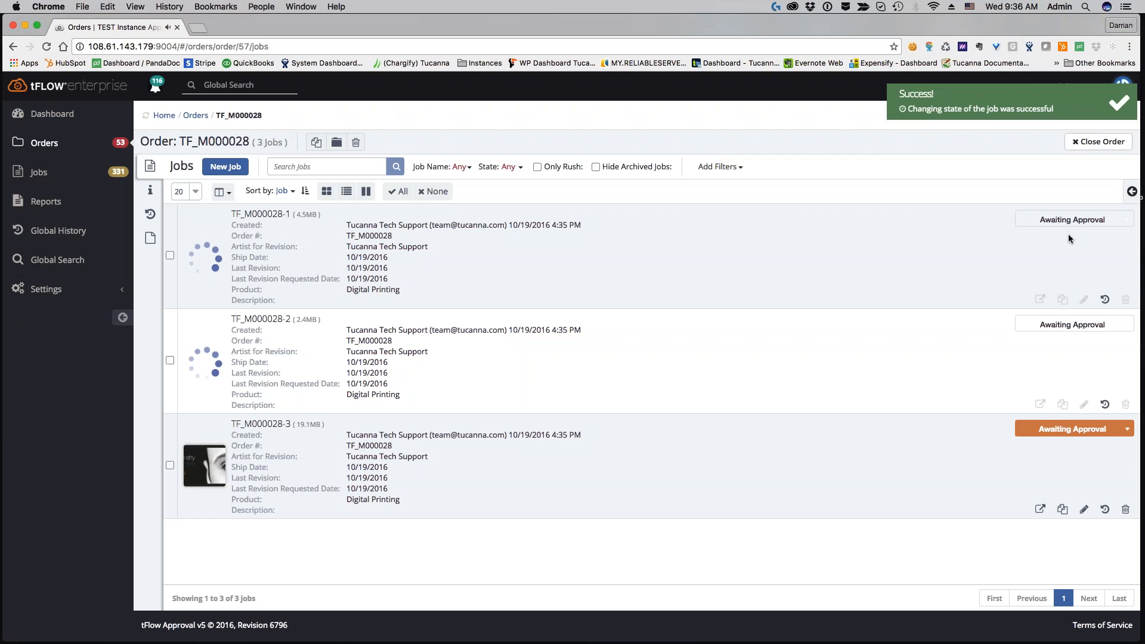
- Request a new revision of the third job and supply replacement artwork for it
click(1074, 437)
click(1073, 481)
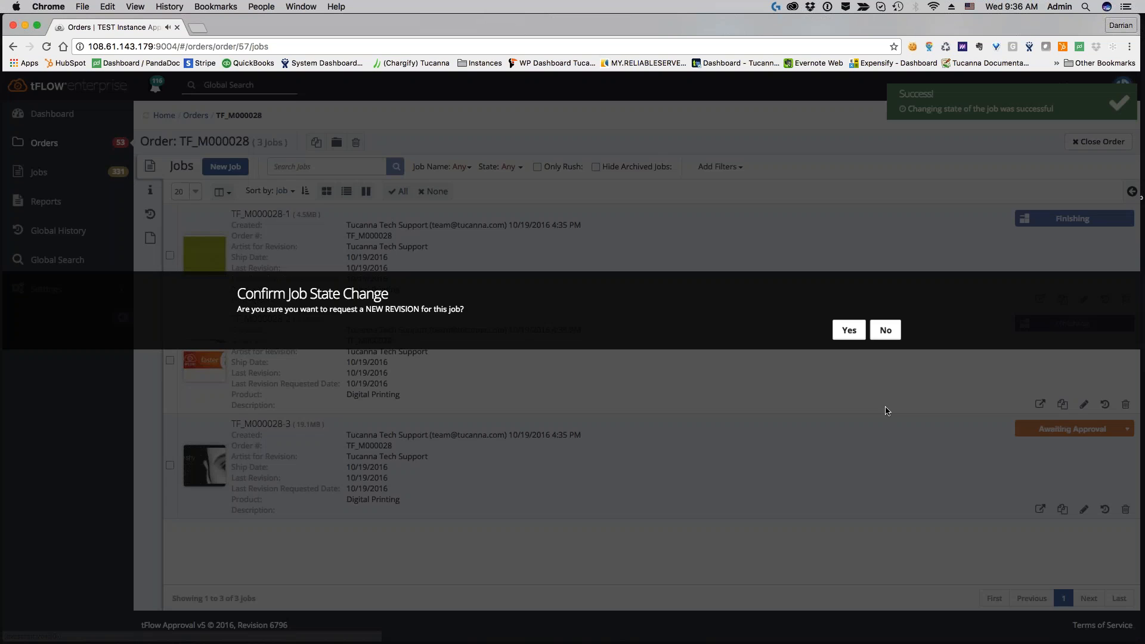
click(849, 330)
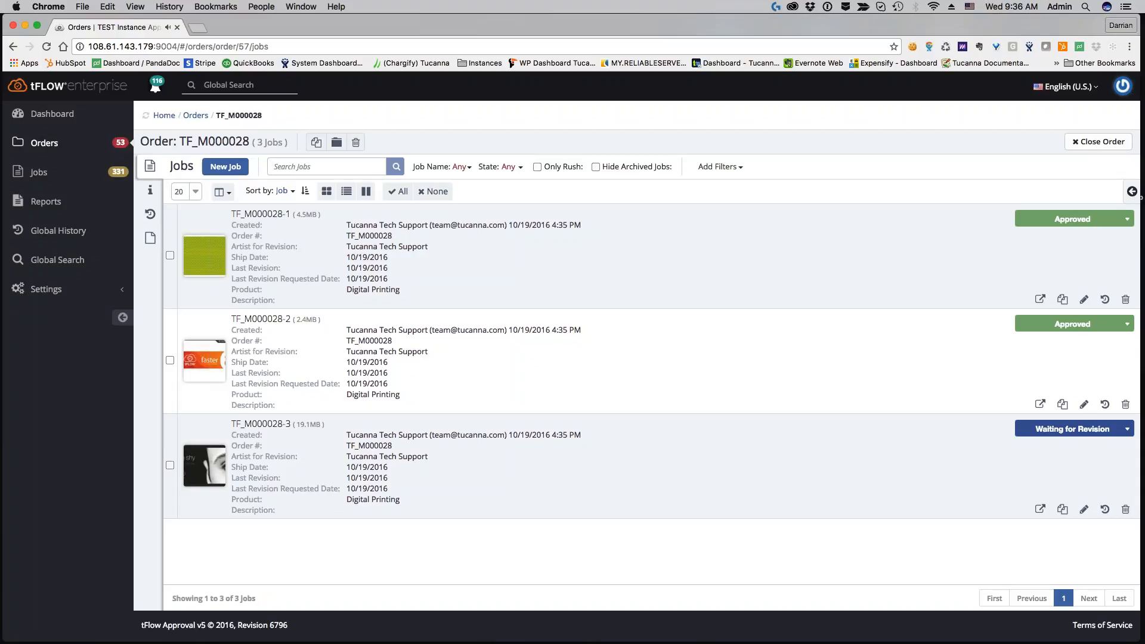
drag(1144, 512, 208, 462)
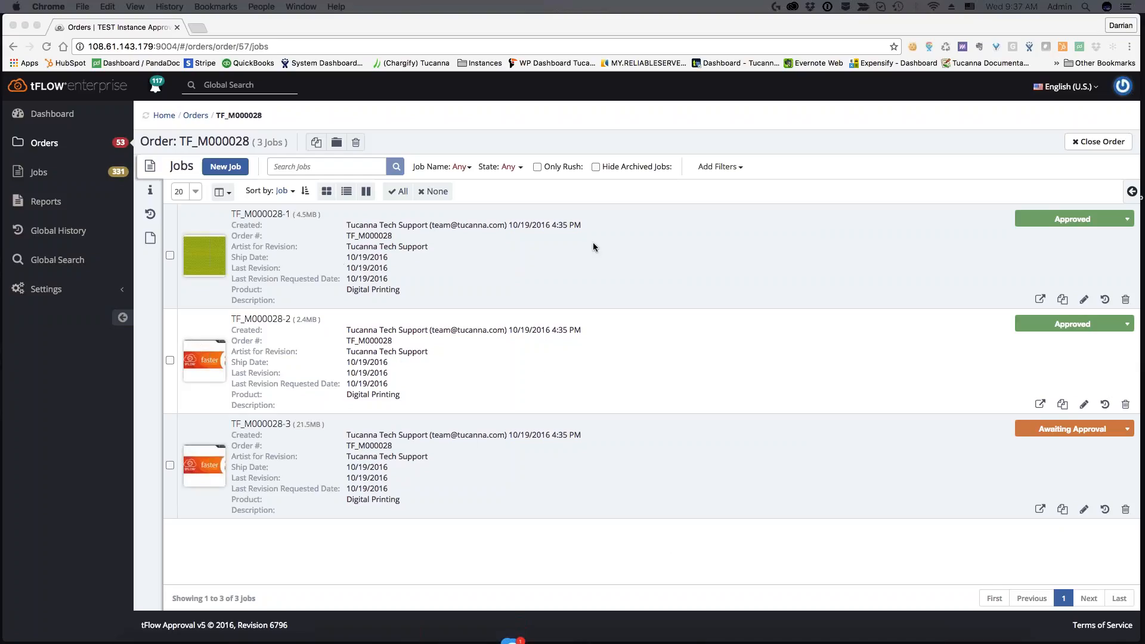
- Look at the order's jobs as large thumbnails and return to the detailed list view
click(327, 192)
click(327, 192)
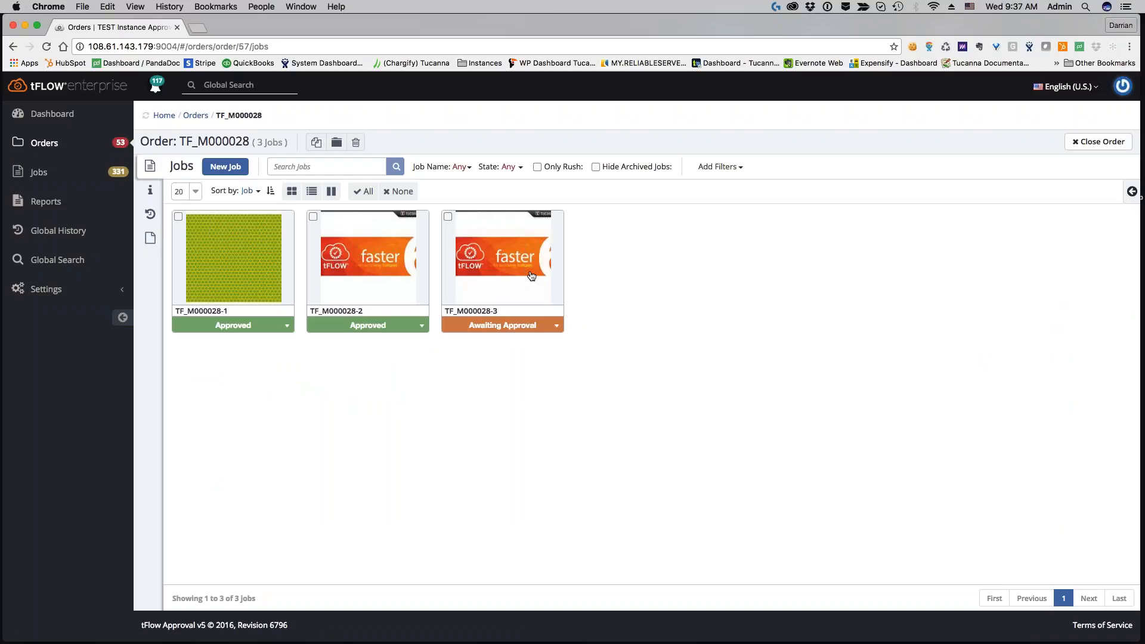
click(312, 192)
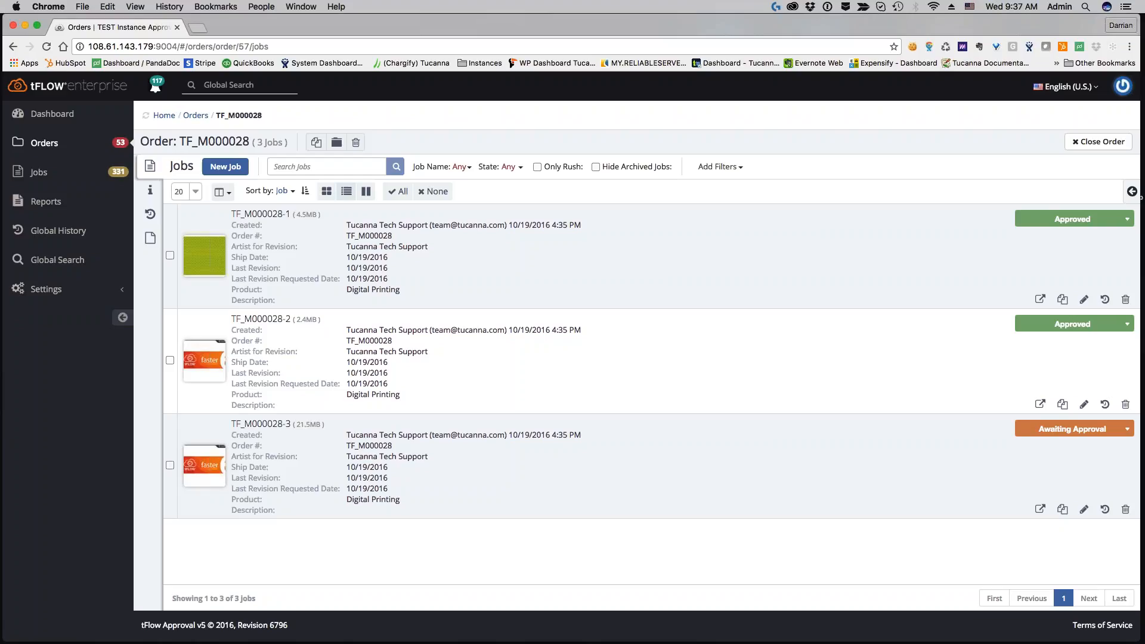
- Hide the Product, Description and Last Revision Requested Date fields in the job list
click(223, 192)
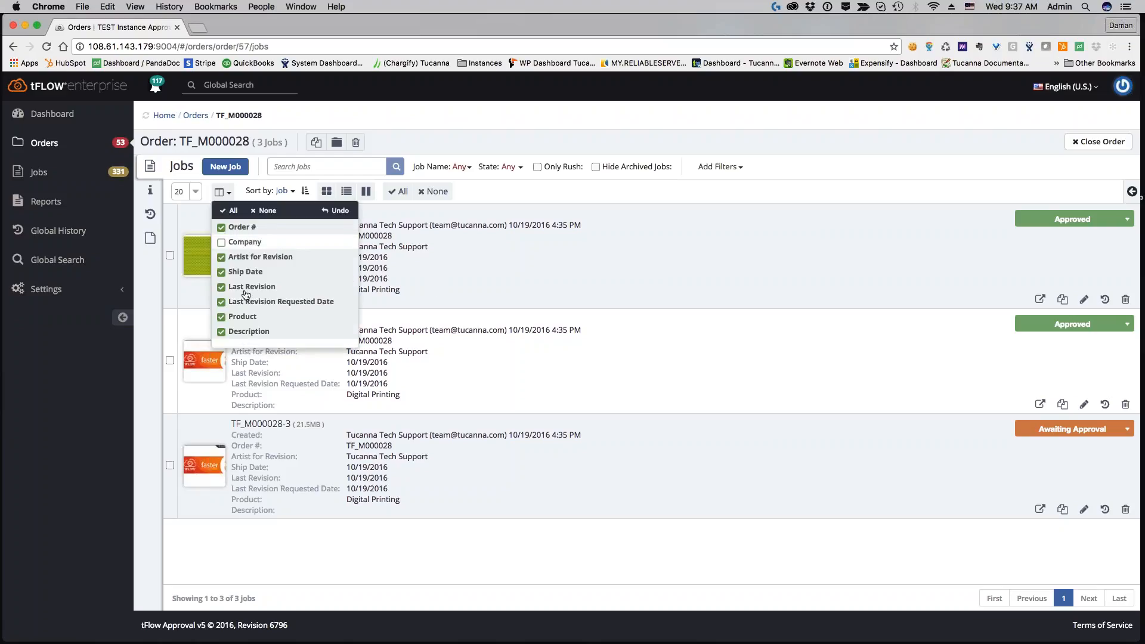
click(242, 317)
click(245, 332)
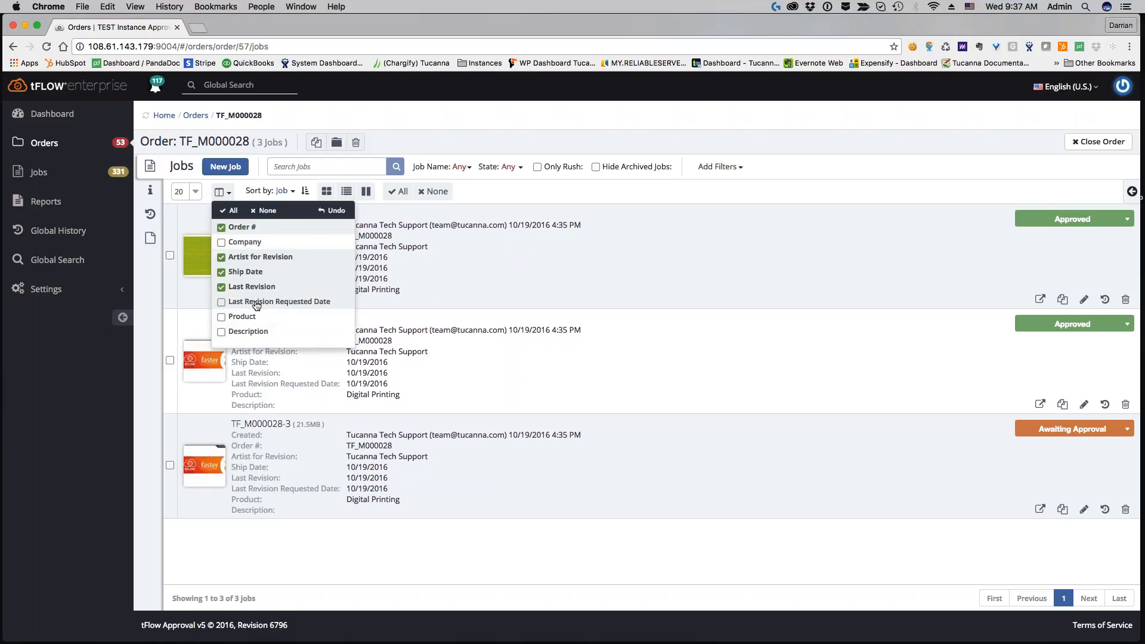
click(674, 194)
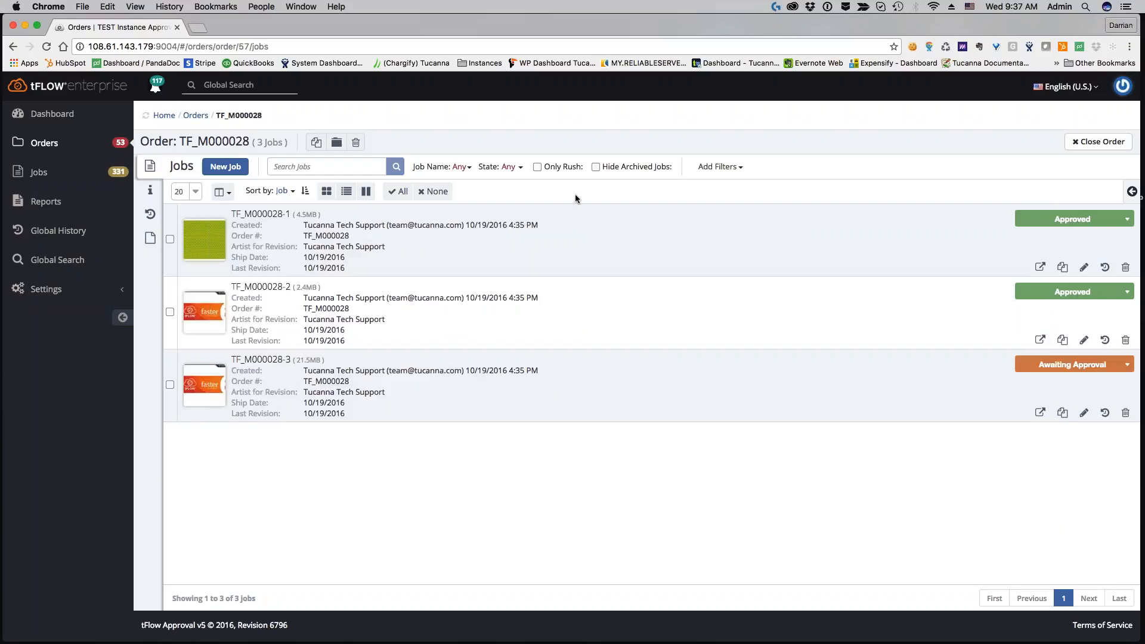
- Show the Description field in the job list again
click(222, 191)
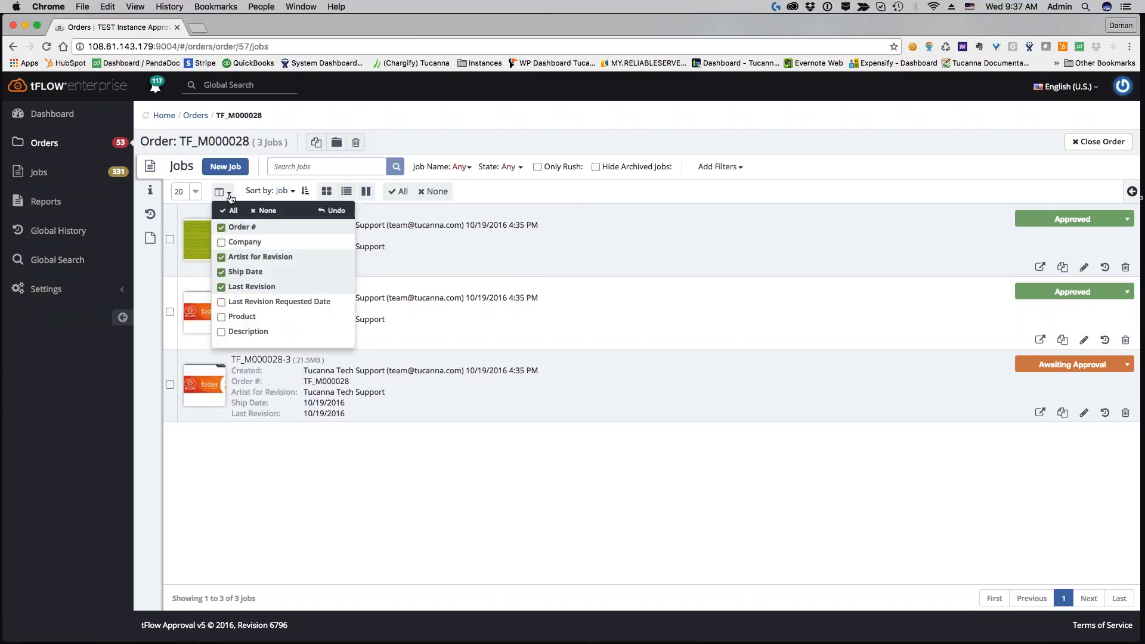
click(243, 332)
click(598, 207)
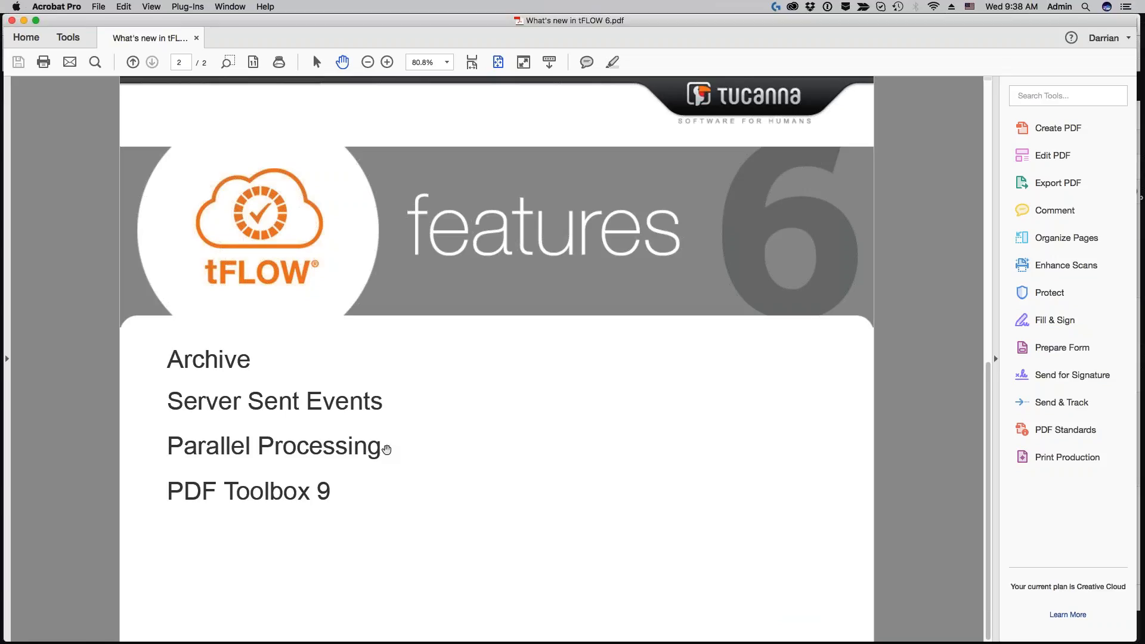
- Move the feature list PDF window aside to uncover tFLOW in Chrome
drag(227, 22, 380, 23)
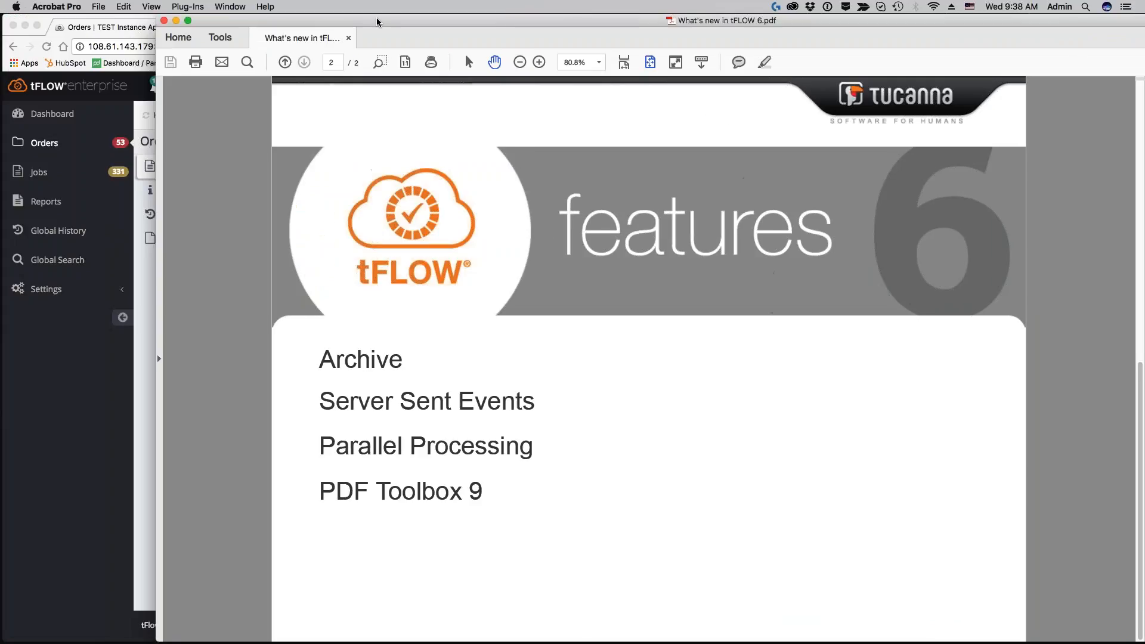